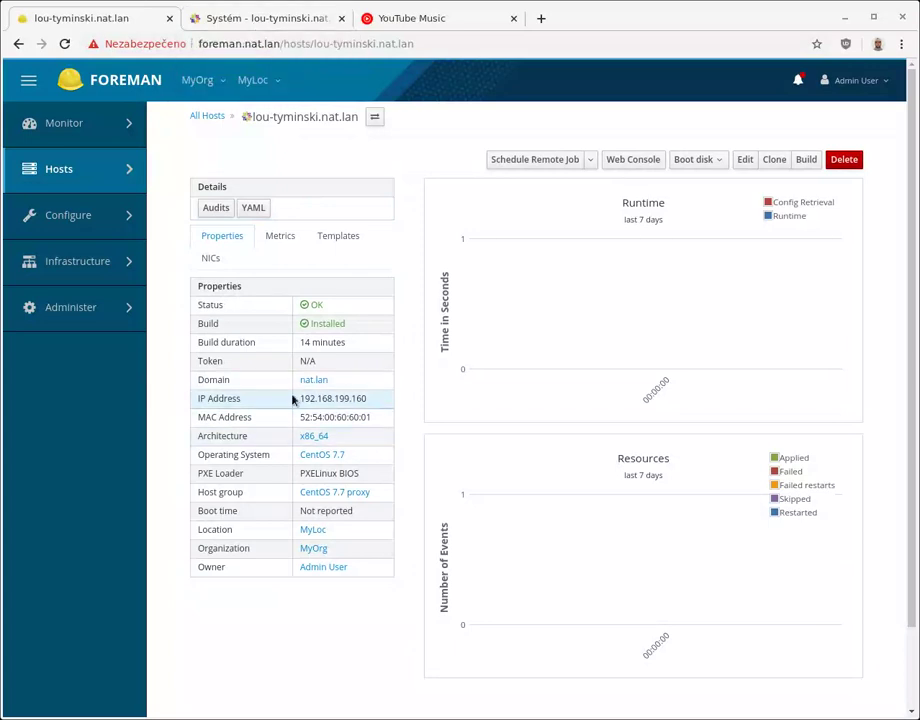
# Step: Switch to the host's Cockpit session and install the cockpit package from its terminal with yum -y install cockpit
pyautogui.click(290, 18)
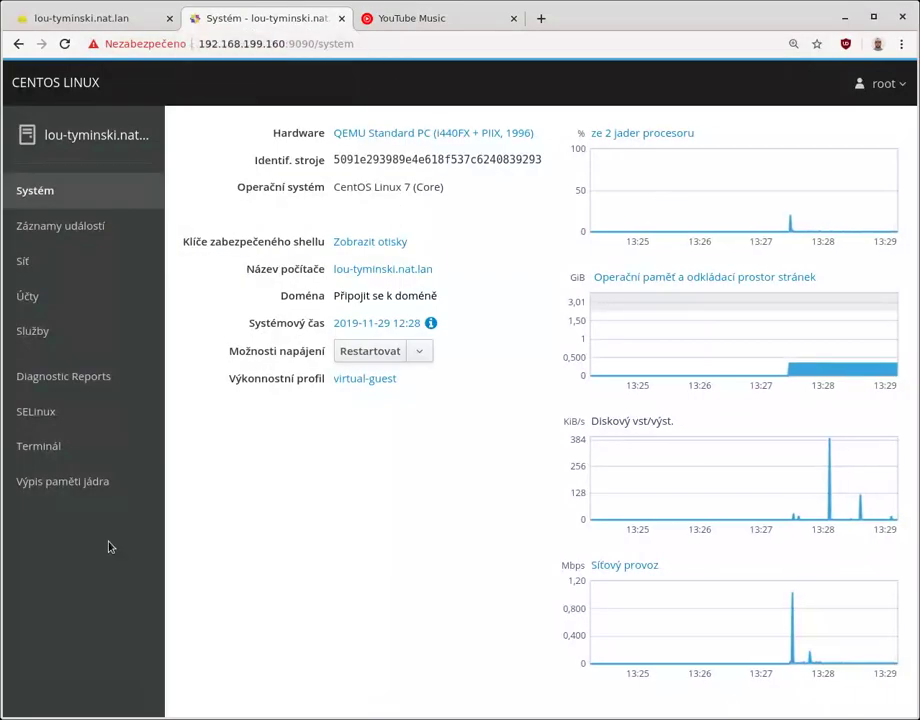
pyautogui.click(72, 456)
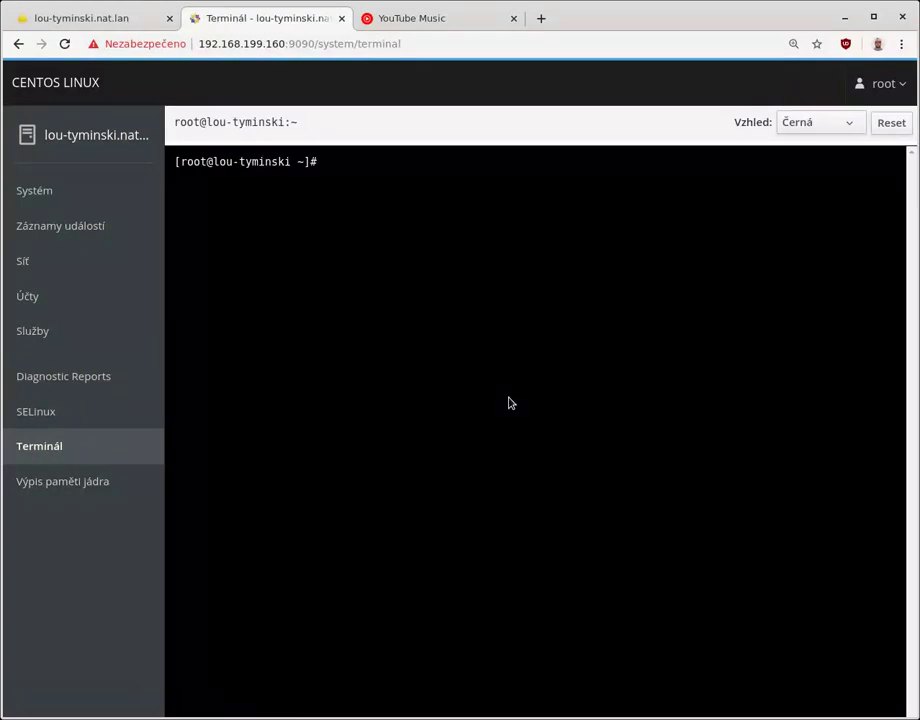
pyautogui.write('yum -y install cock')
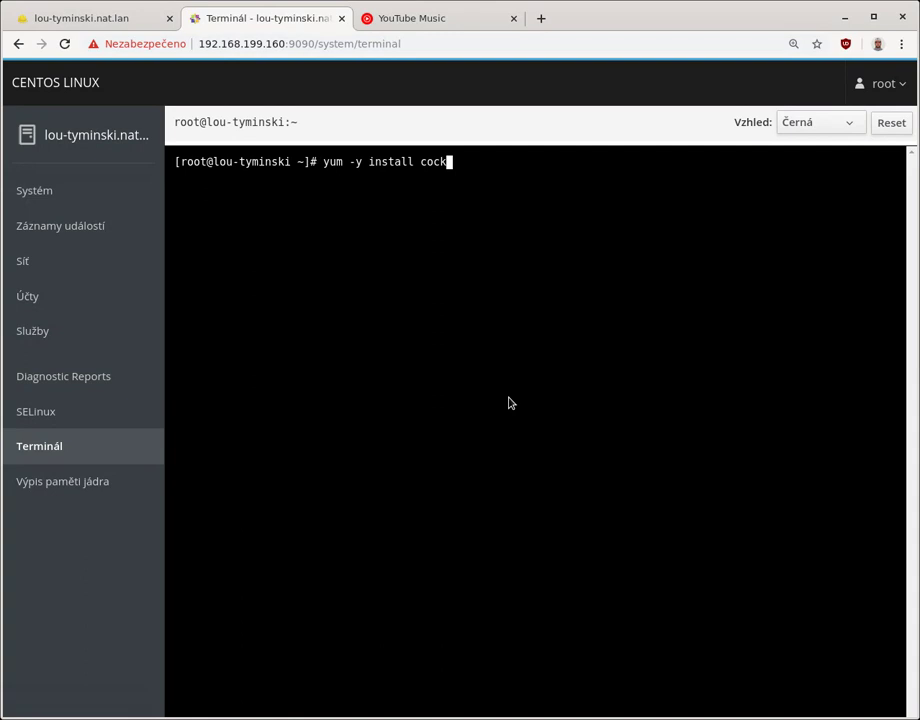
pyautogui.write('pit')
pyautogui.press('Return')
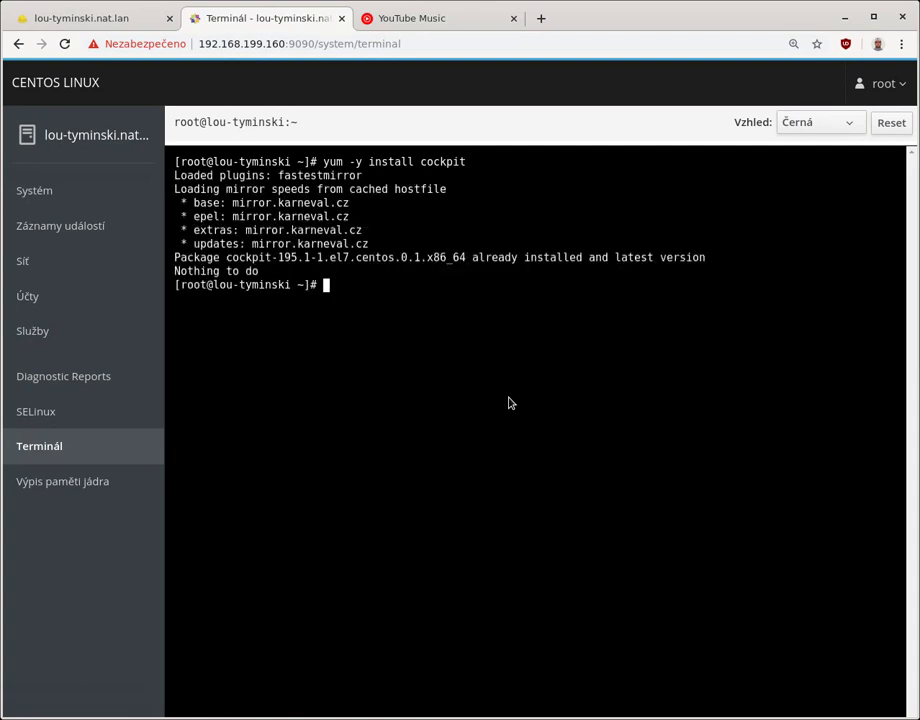
# Step: Enable and immediately start cockpit.socket with systemctl enable --now
pyautogui.write('systemctl enable --now ')
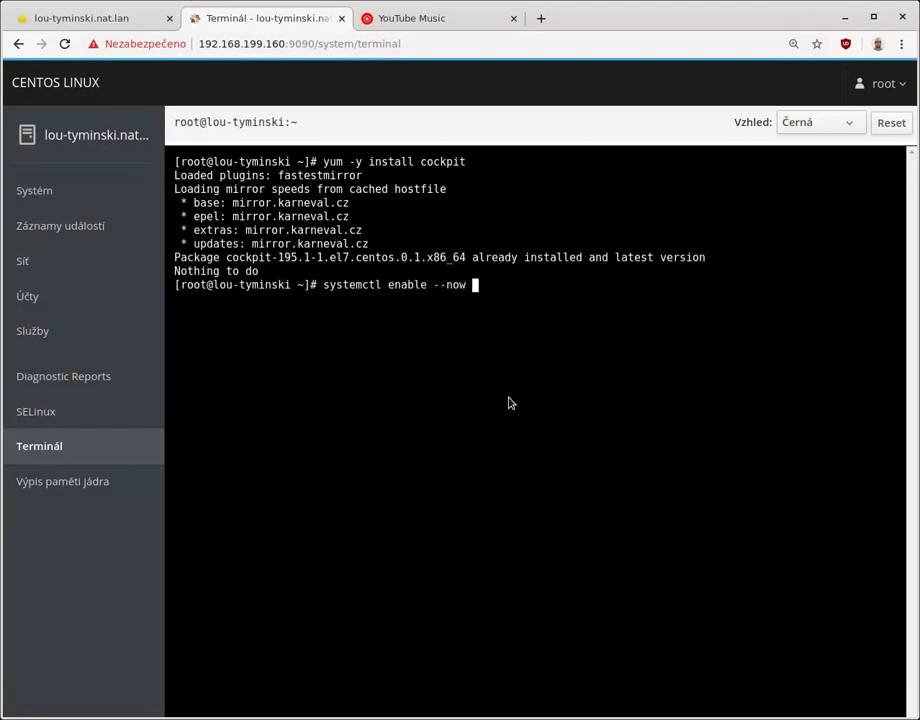
pyautogui.write('cockpit.socket')
pyautogui.press('Return')
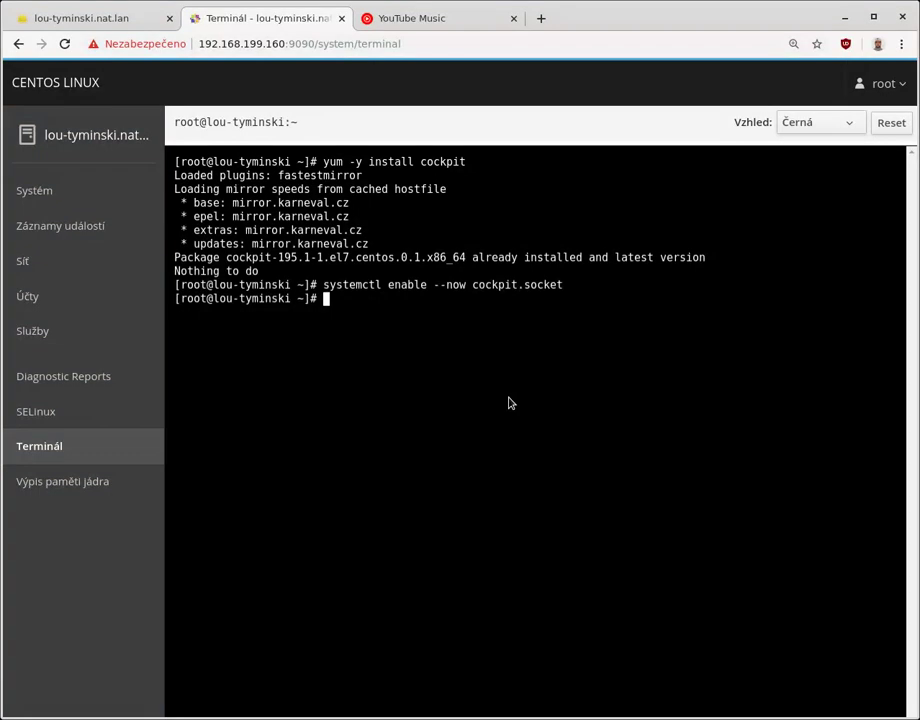
# Step: Allow the cockpit service through the firewall with firewall-cmd --add-service=cockpit, both for the running configuration and with --permanent
pyautogui.write('firewall-cmd --add-')
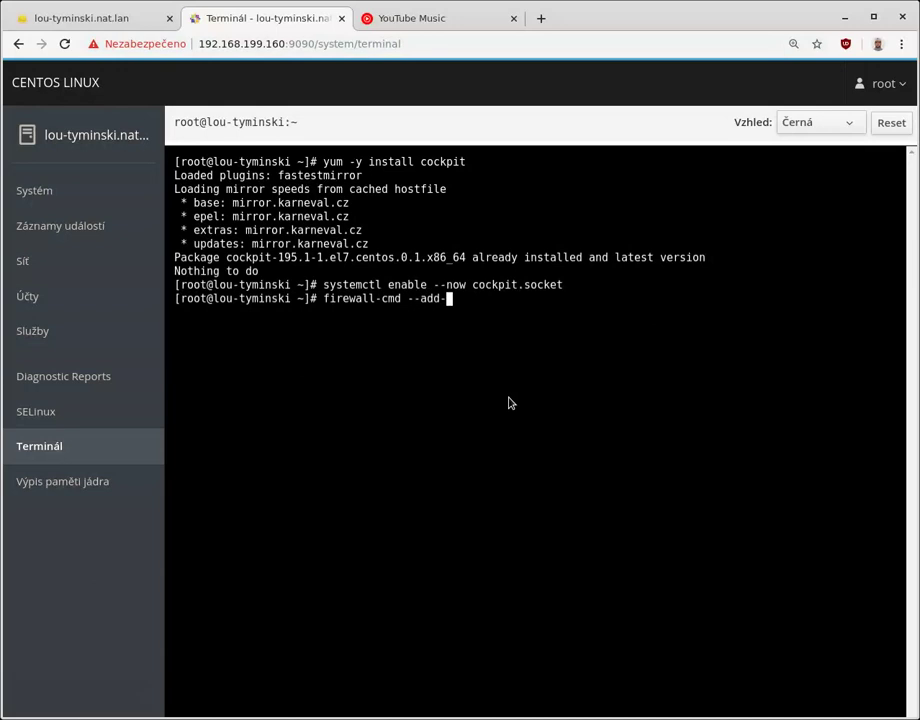
pyautogui.write('service=cockp')
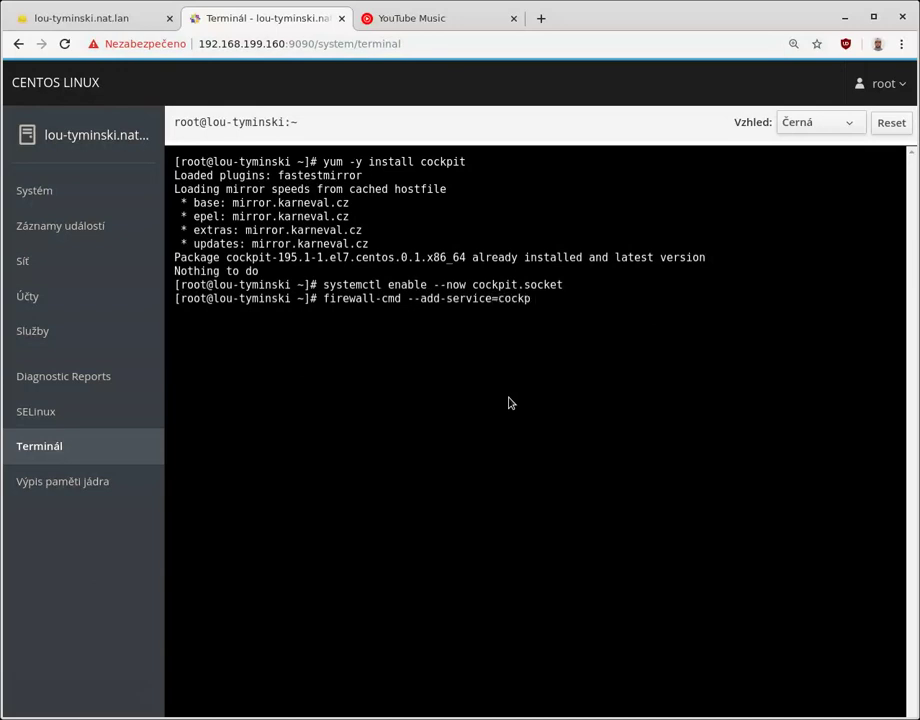
pyautogui.write('it')
pyautogui.press('Return')
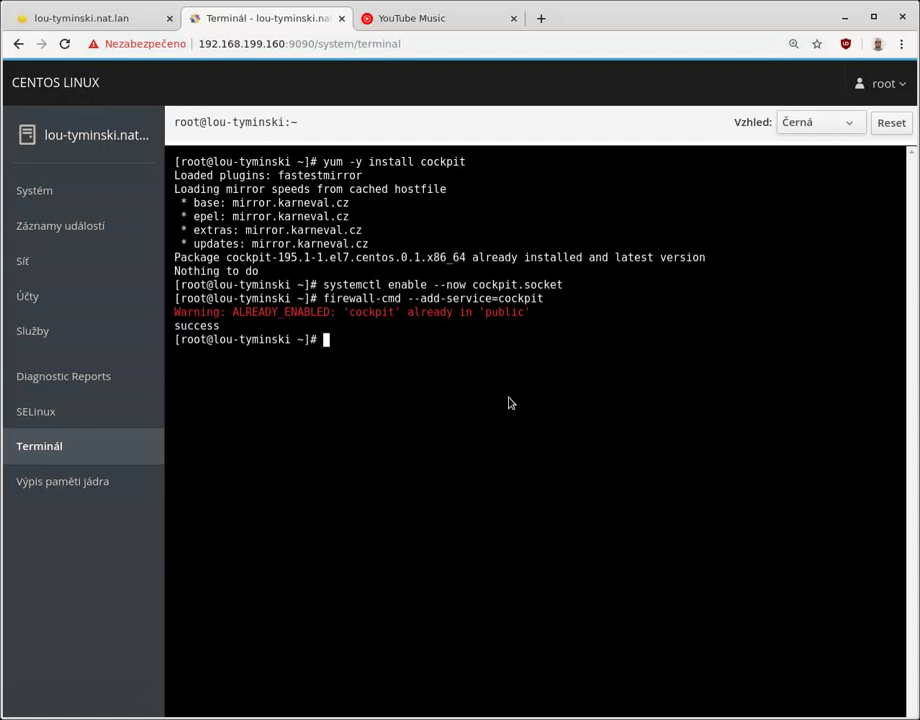
pyautogui.press('Up')
pyautogui.write('--permanent')
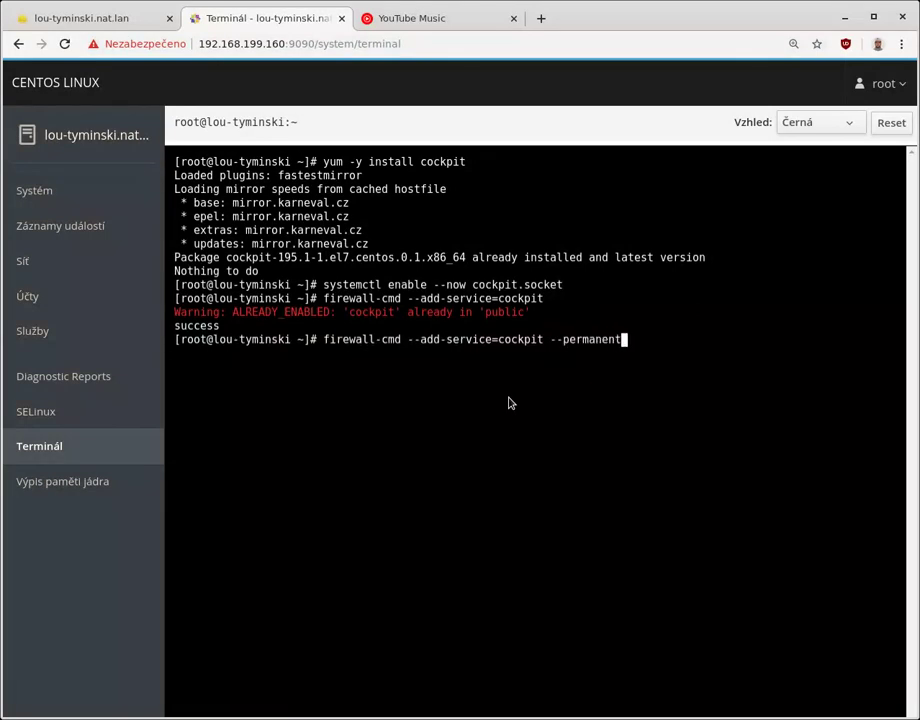
pyautogui.press('Return')
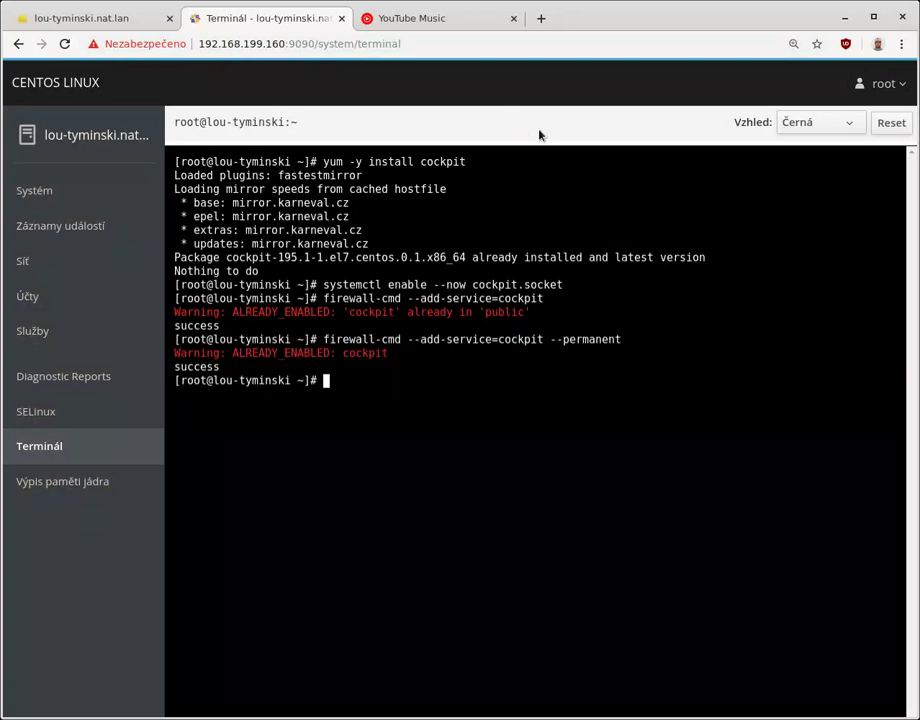
# Step: Switch to Foreman and review the Cockpit URL among the RemoteExecution settings
pyautogui.click(84, 197)
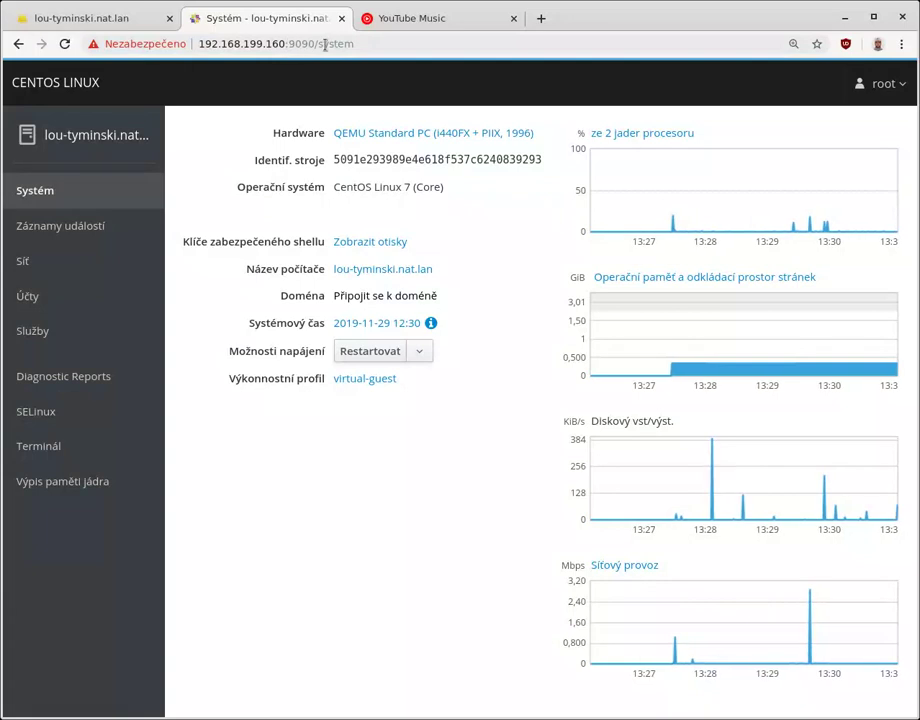
pyautogui.click(105, 25)
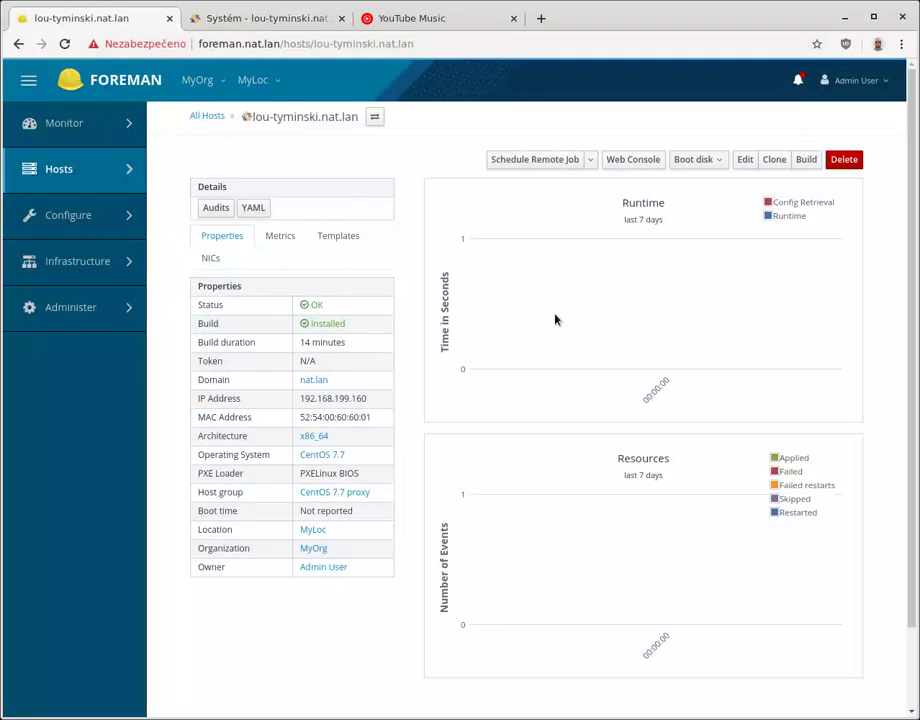
pyautogui.moveTo(79, 326)
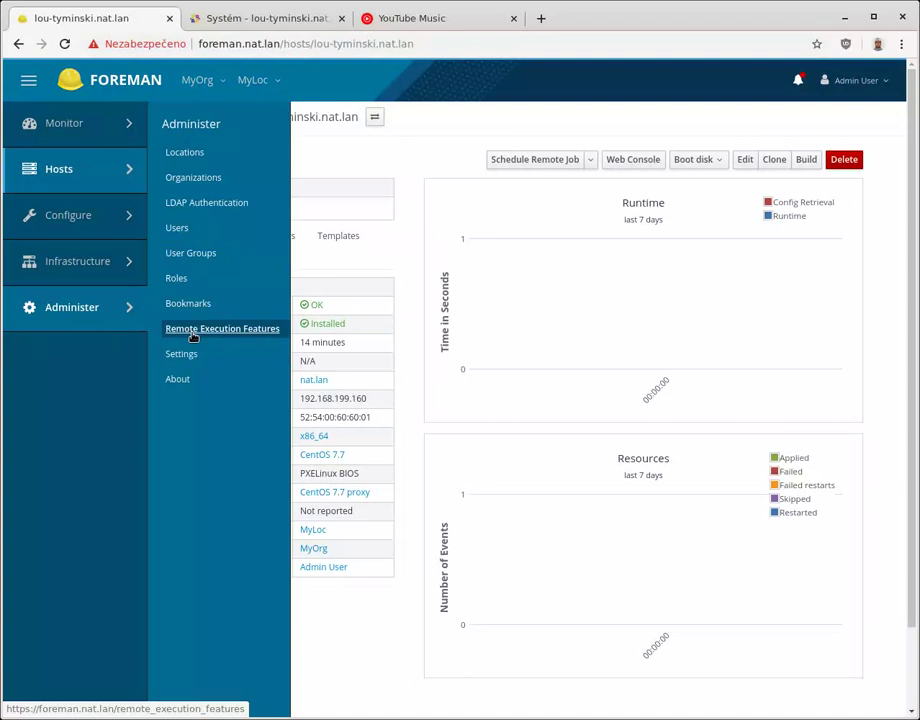
pyautogui.moveTo(97, 302)
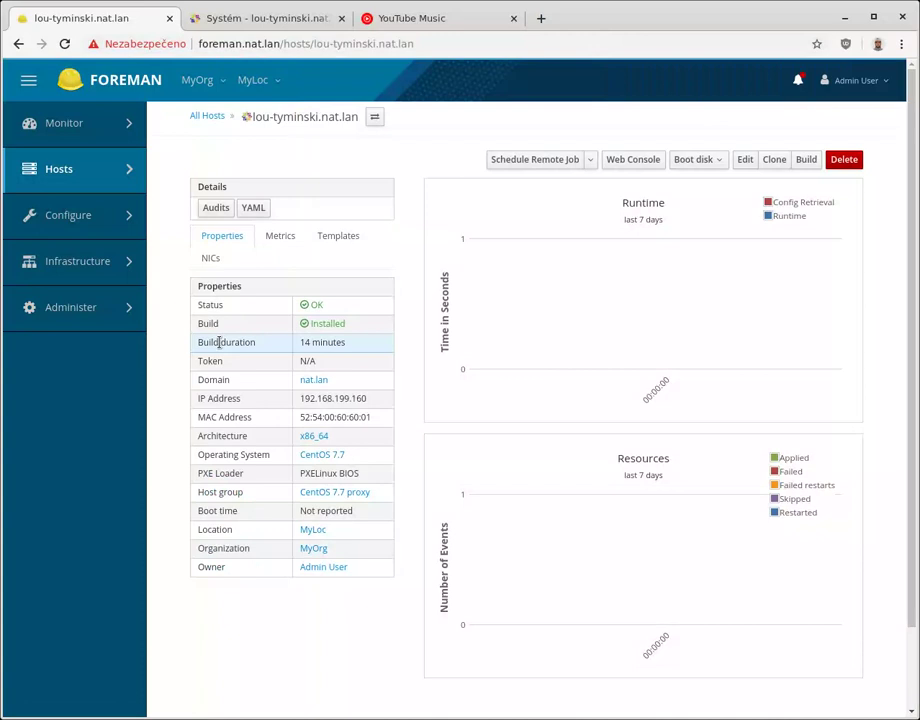
pyautogui.moveTo(88, 263)
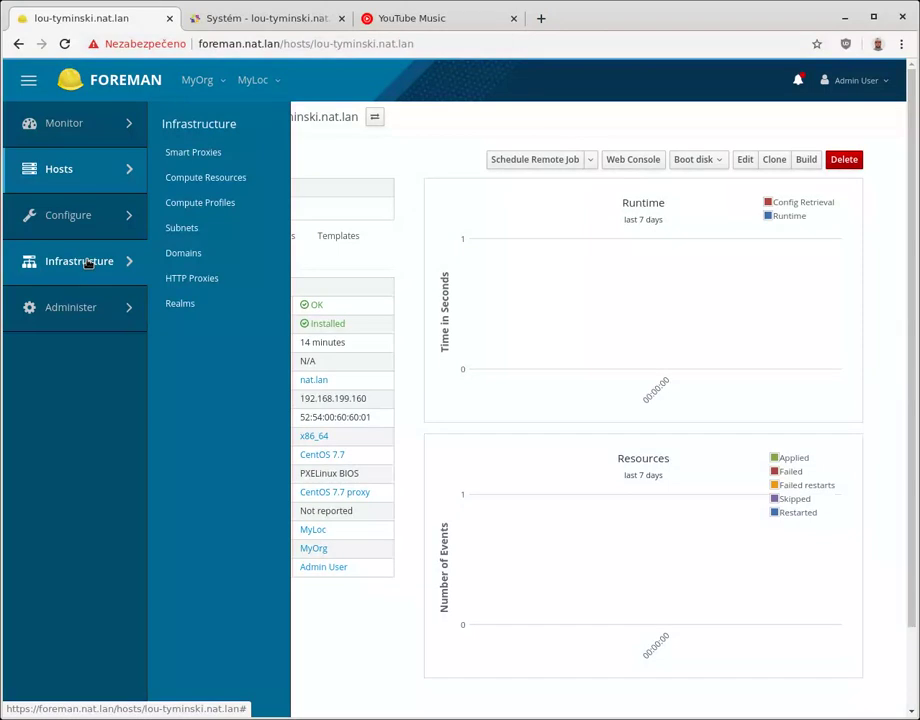
pyautogui.moveTo(90, 308)
pyautogui.click(208, 326)
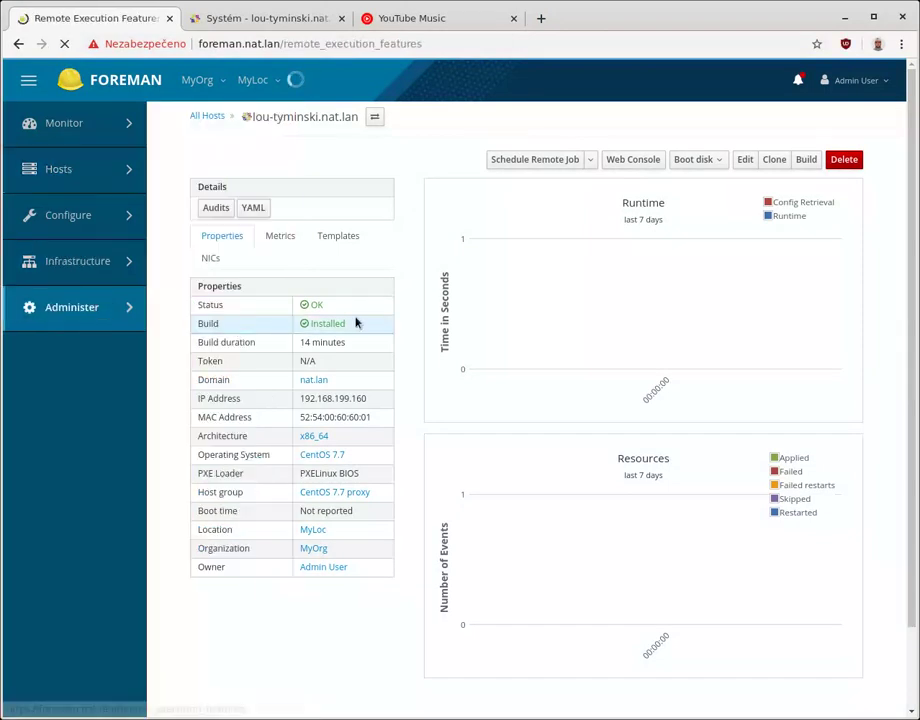
pyautogui.moveTo(31, 294)
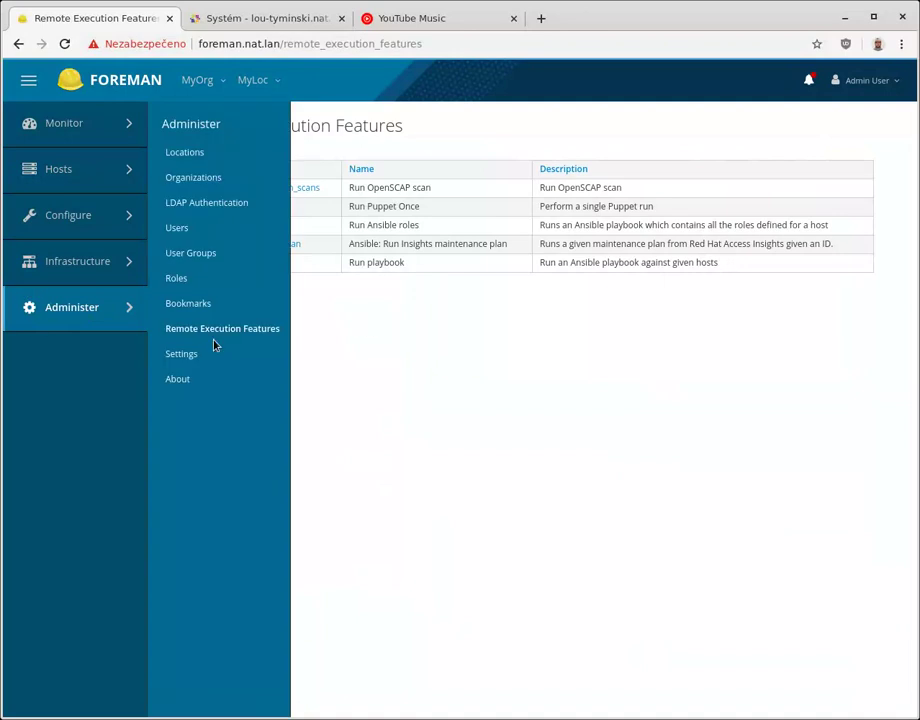
pyautogui.click(183, 355)
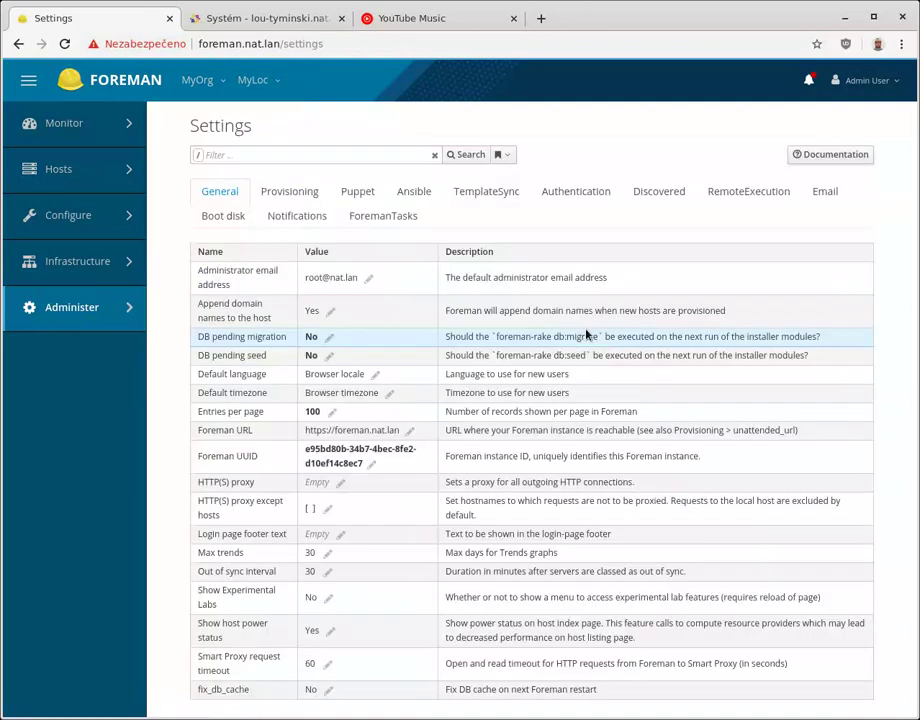
pyautogui.click(736, 193)
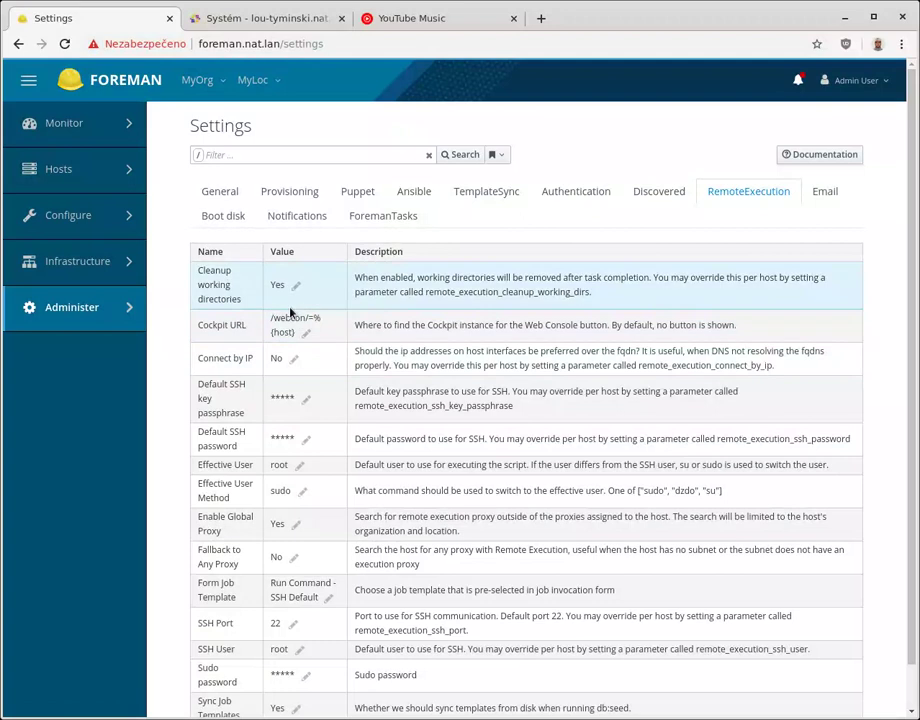
pyautogui.scroll(-1, 500, 365)
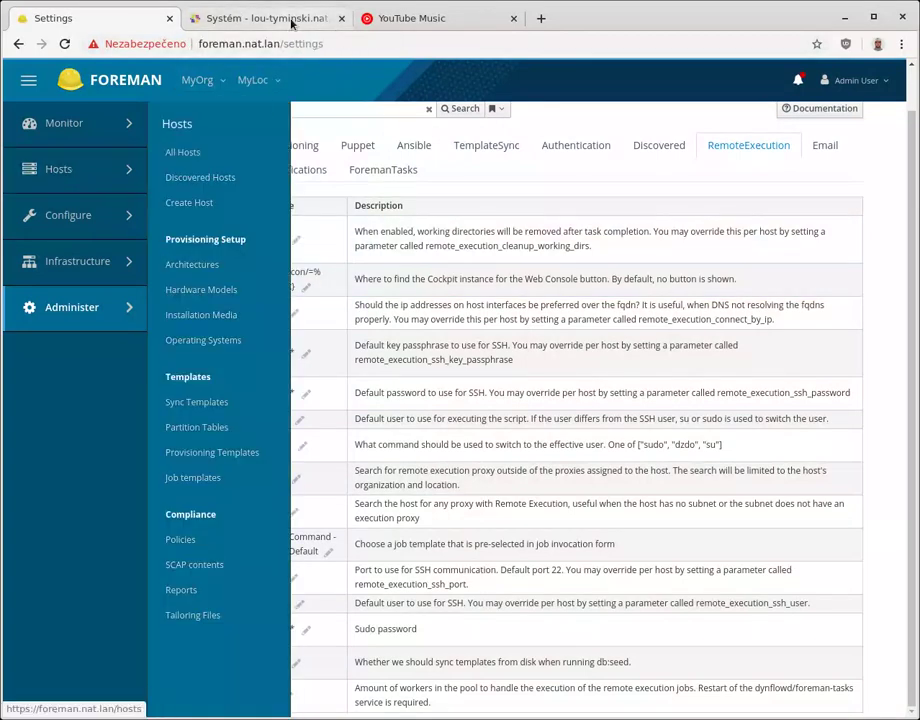
# Step: Log out of the direct Cockpit session on port 9090, close its page and return to the Foreman settings
pyautogui.hotkey('ctrl', 'Tab')
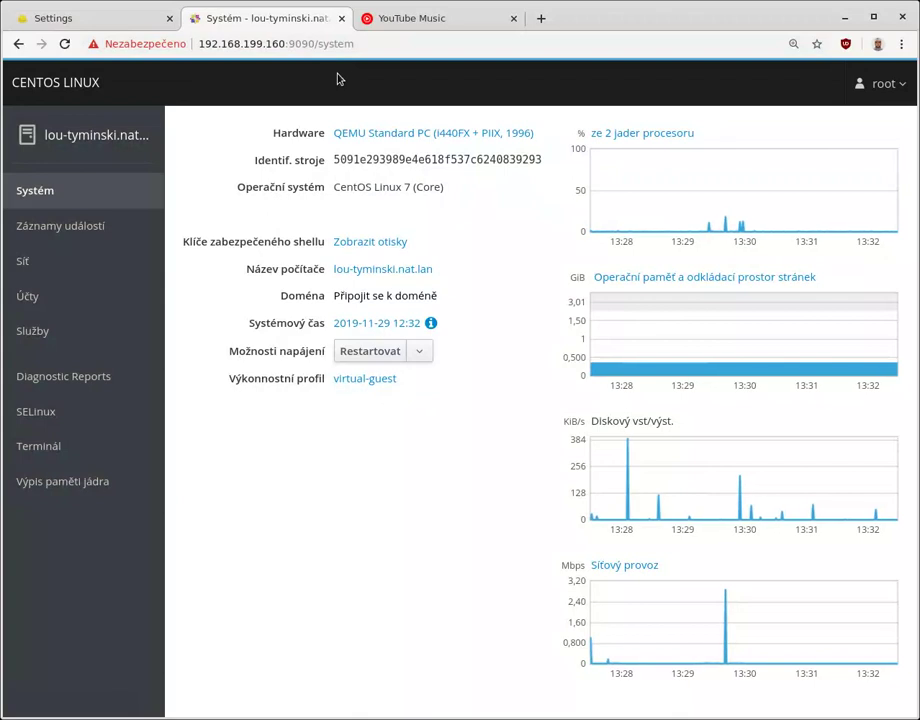
pyautogui.click(879, 86)
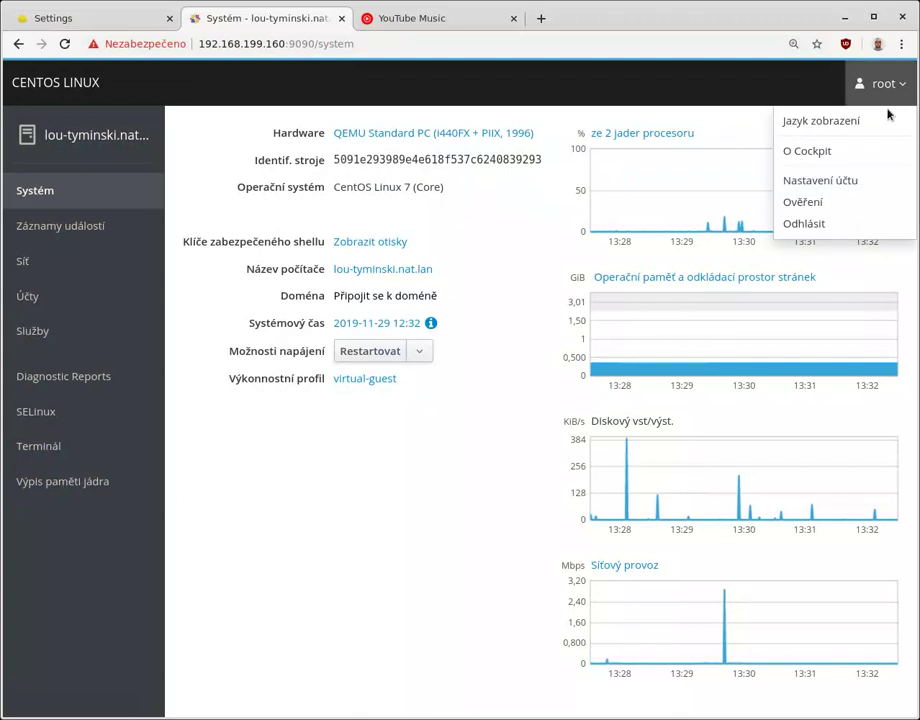
pyautogui.click(833, 229)
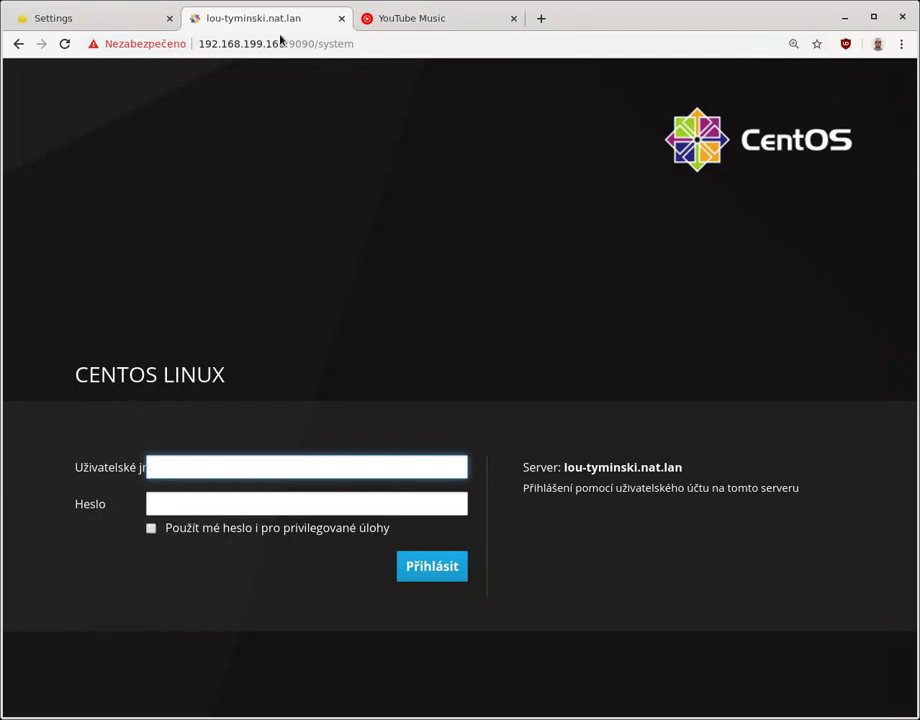
pyautogui.click(349, 22)
pyautogui.click(314, 18)
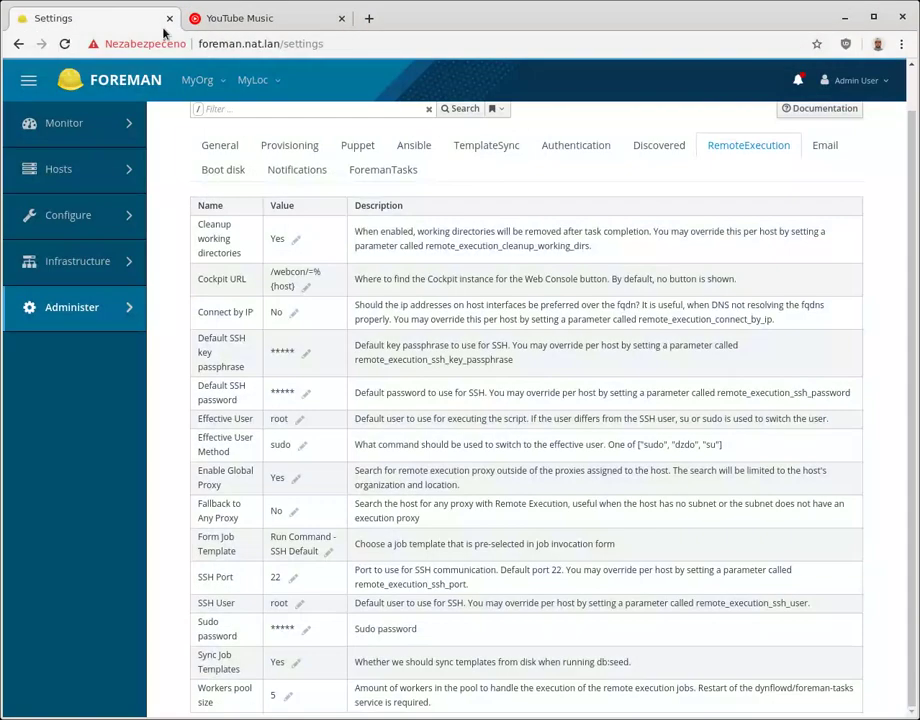
pyautogui.click(60, 18)
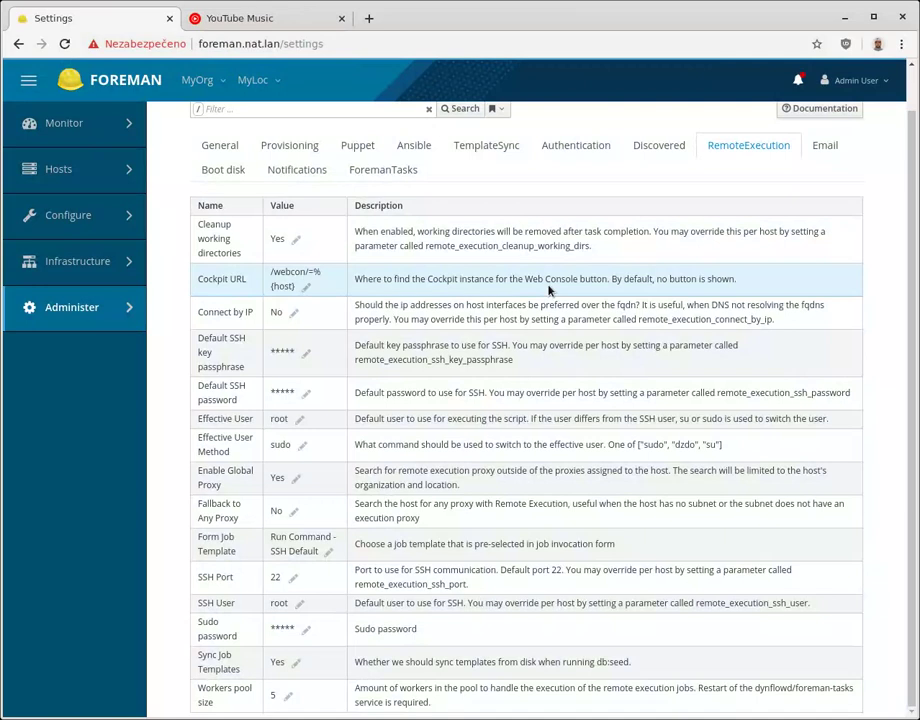
pyautogui.moveTo(60, 170)
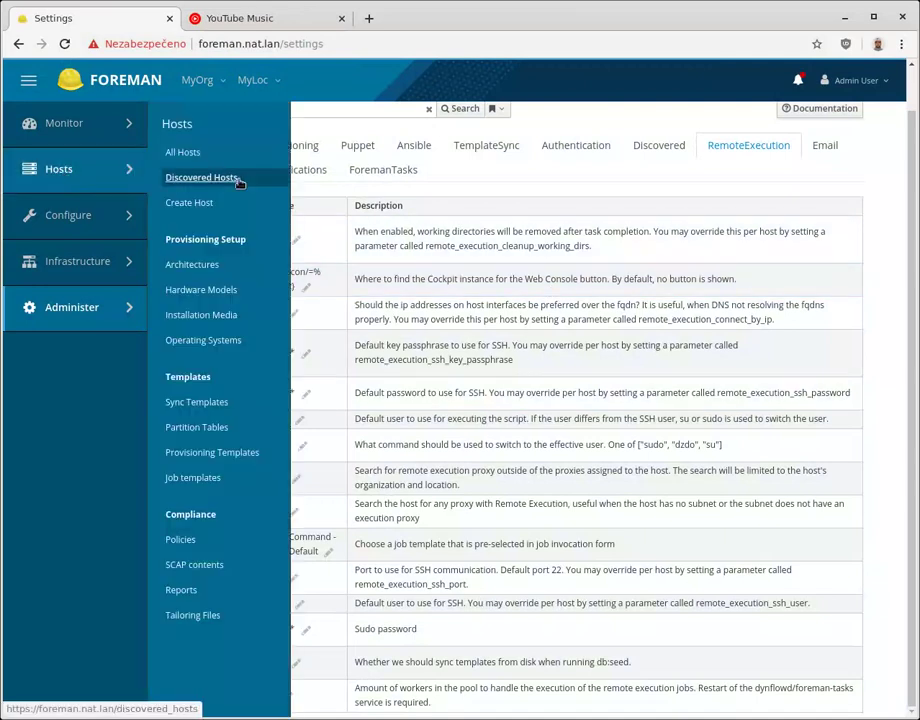
pyautogui.click(196, 158)
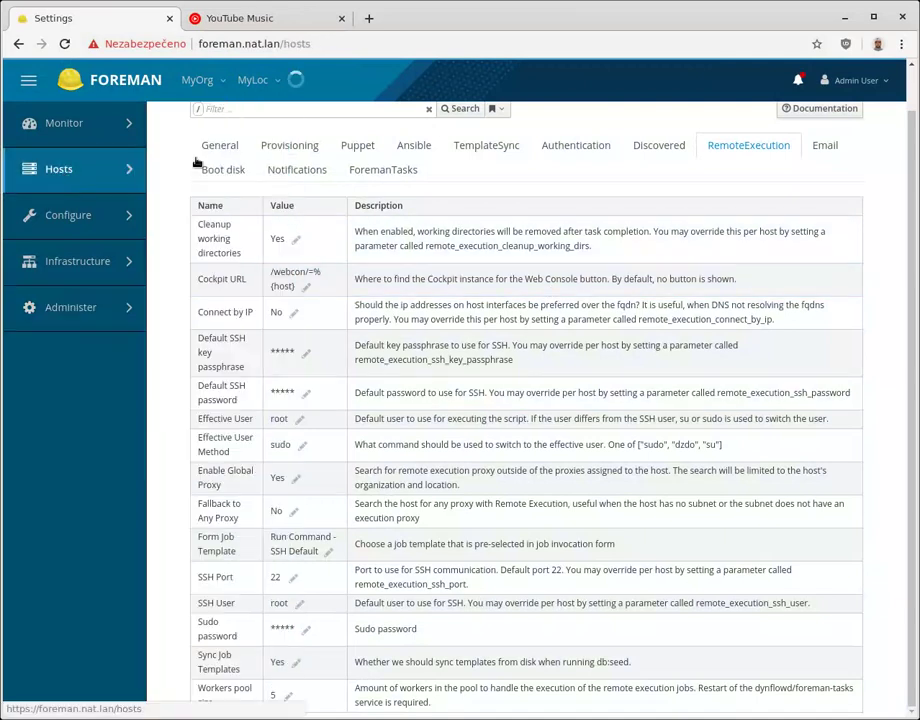
pyautogui.click(318, 236)
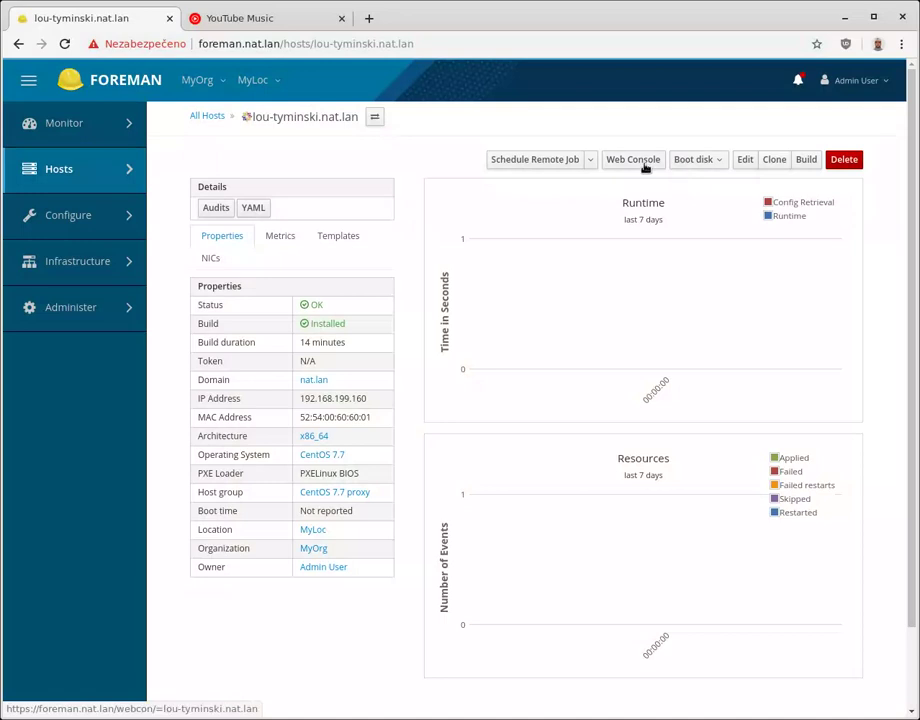
pyautogui.click(643, 166)
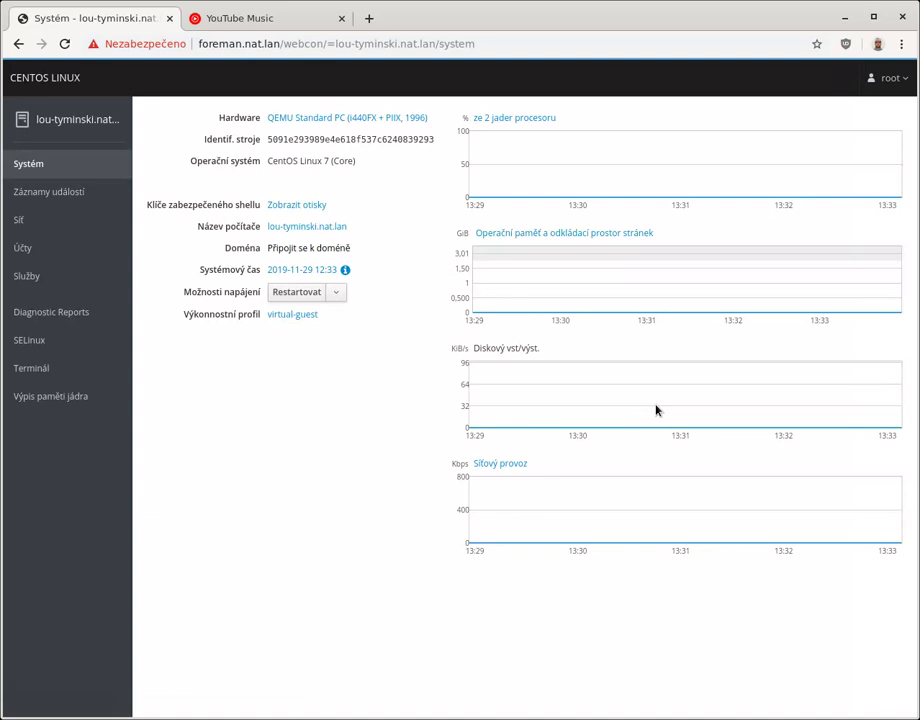
# Step: Look through the web console's terminal, diagnostic reports and system services pages
pyautogui.click(44, 369)
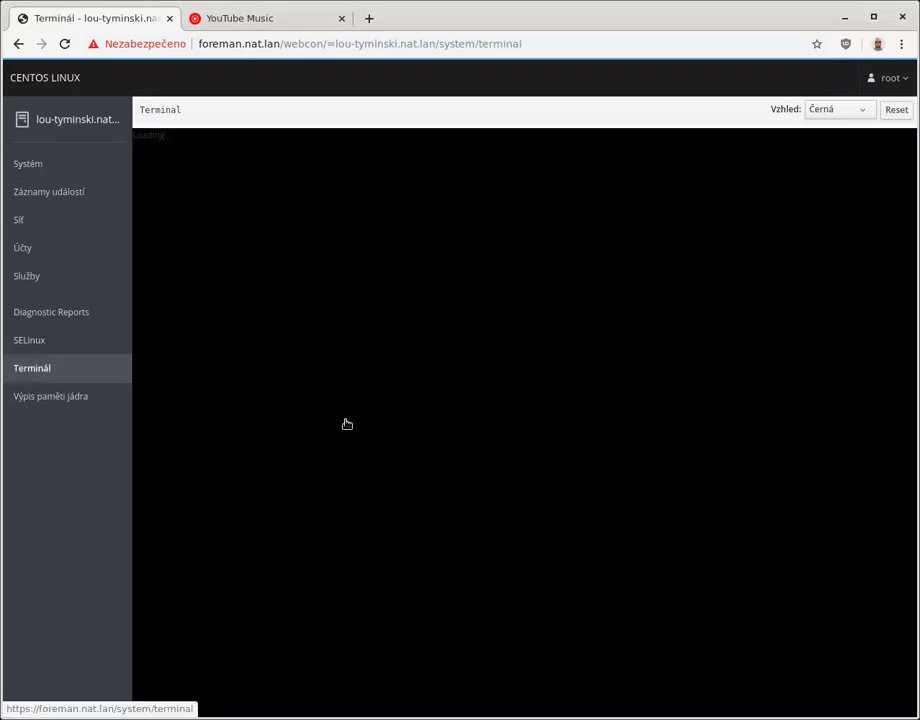
pyautogui.click(30, 314)
pyautogui.click(49, 280)
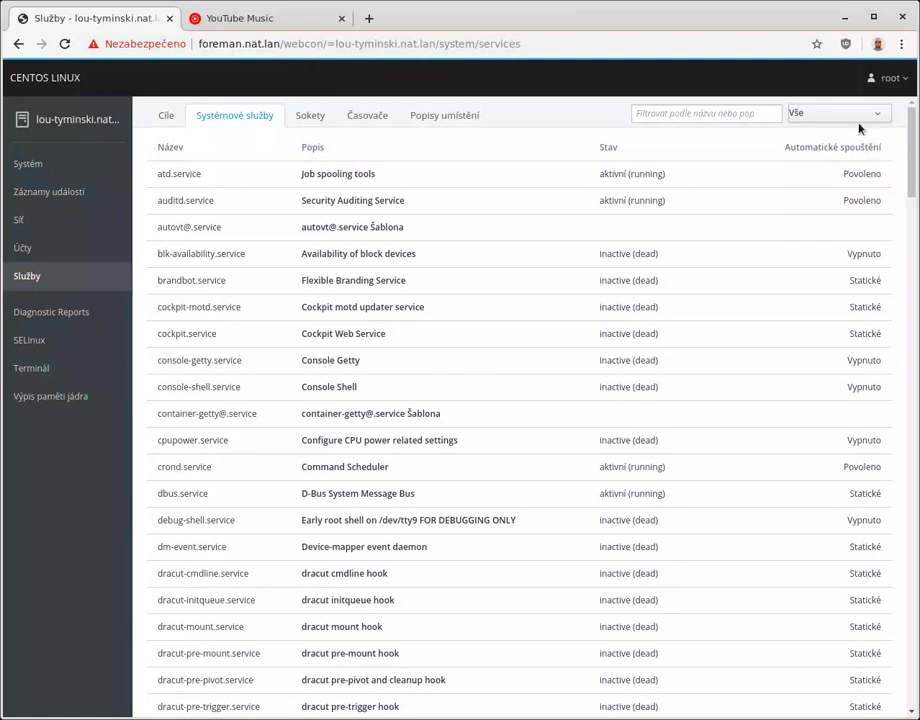
pyautogui.click(888, 78)
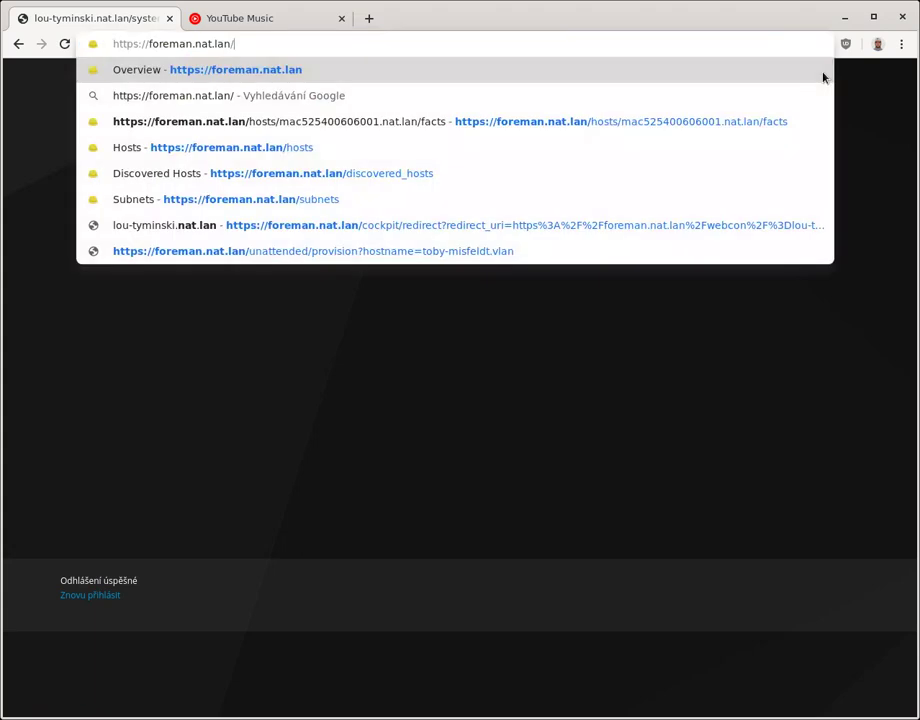
pyautogui.press('Return')
pyautogui.moveTo(90, 172)
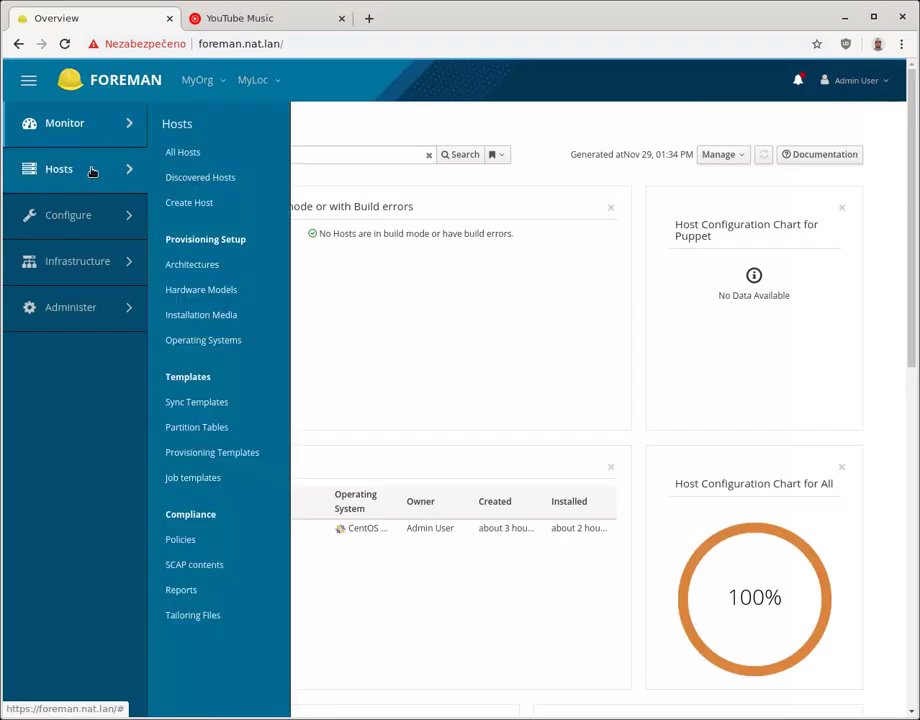
pyautogui.click(180, 152)
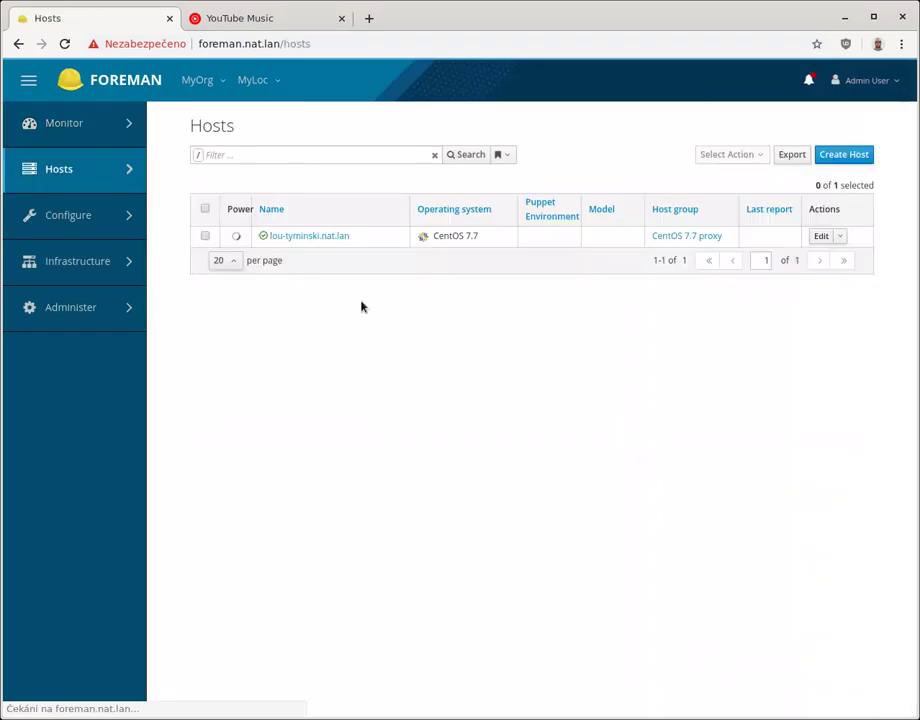
pyautogui.click(325, 237)
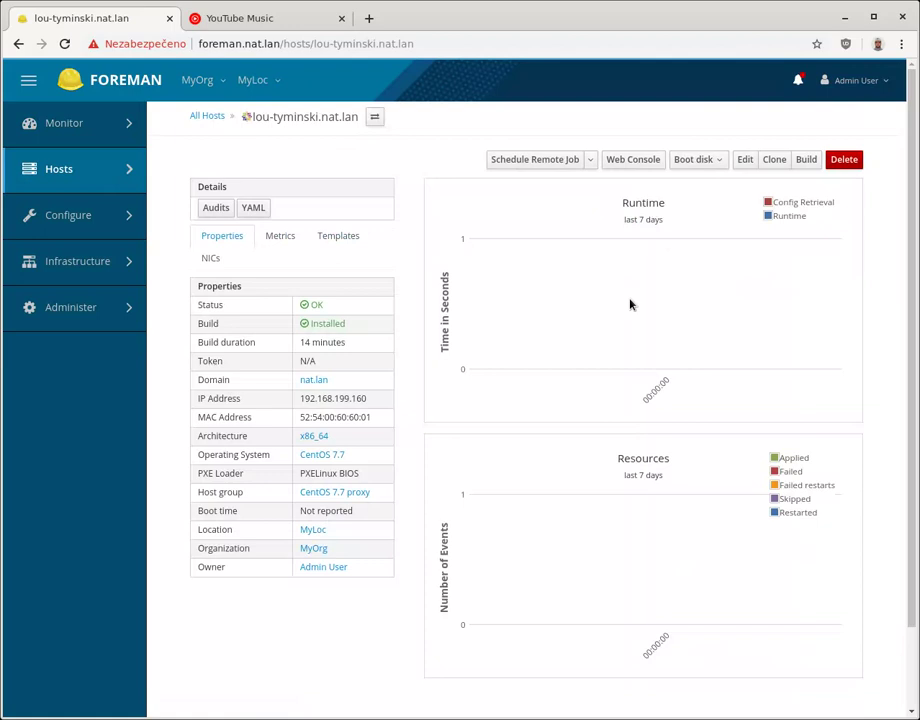